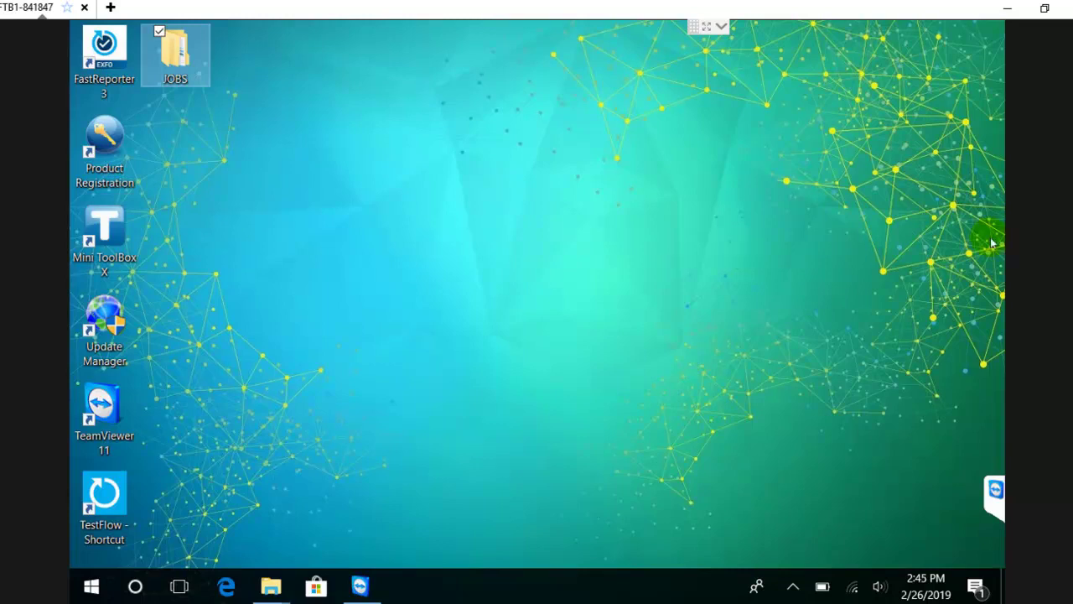
Launch TestFlow and enter the account e-mail in the Login dialog, correcting typos
double_click(109, 499)
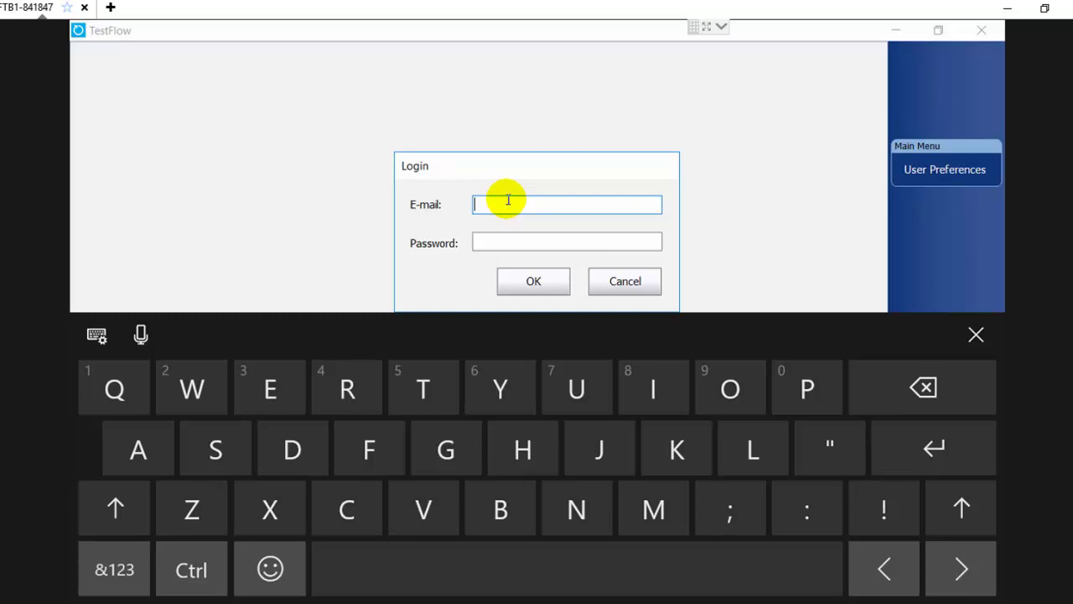
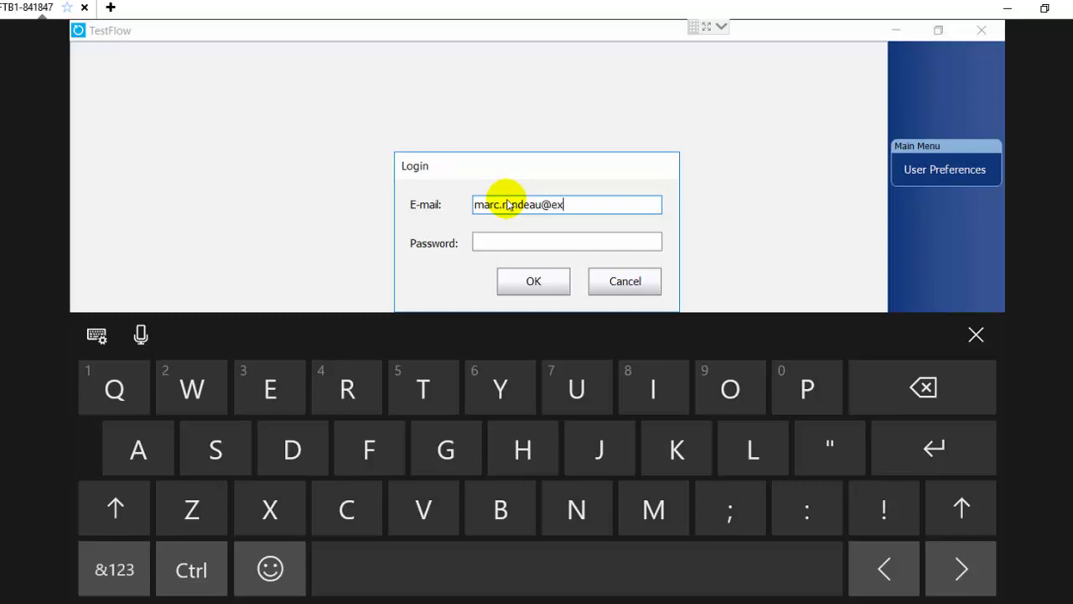
Enter the account password and submit the login
left_click(495, 241)
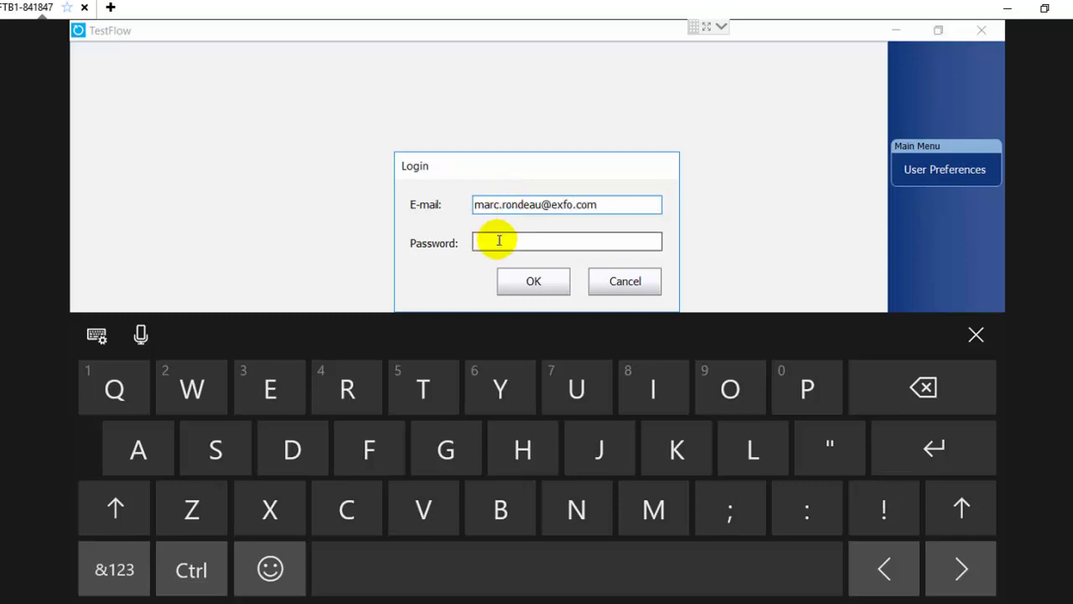
type("****")
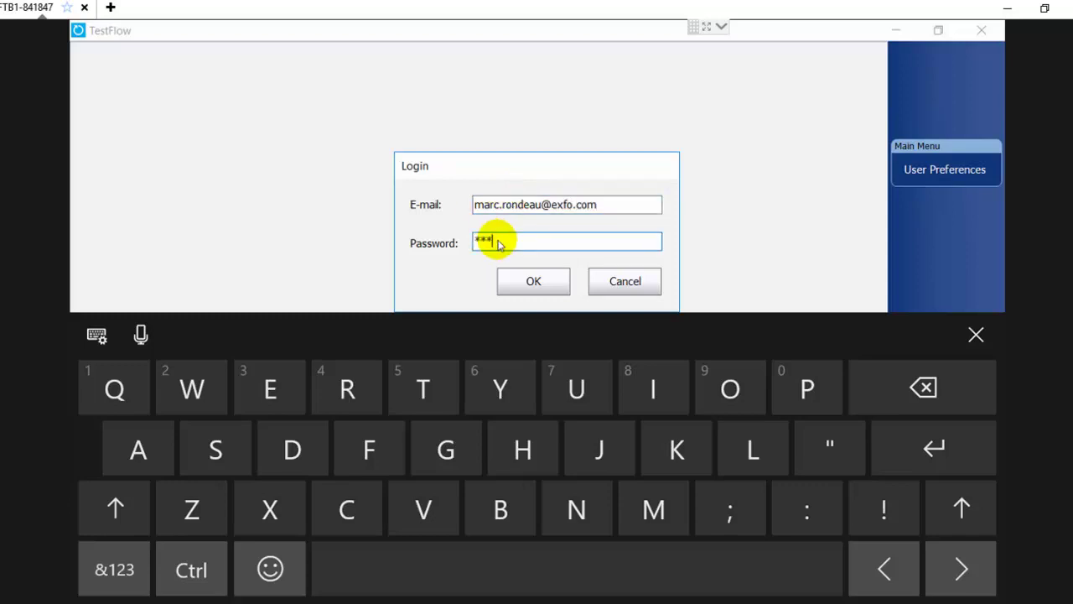
type("***")
left_click(501, 282)
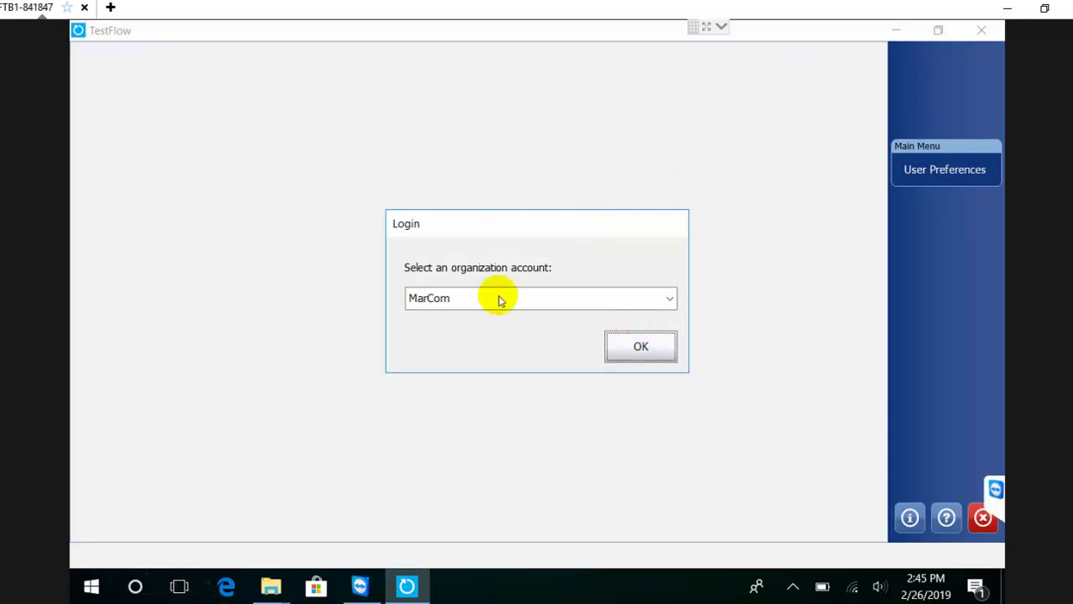
Confirm MarCom as the organization account to complete sign-in
left_click(642, 349)
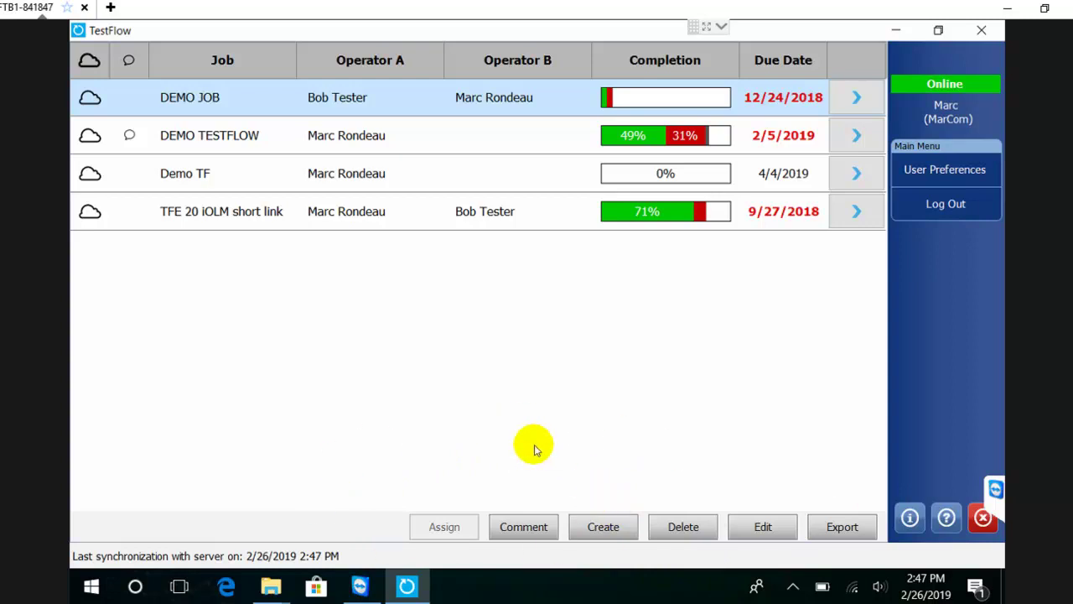
View the DEMO JOB properties without changes, then select the Demo TF job
left_click(754, 529)
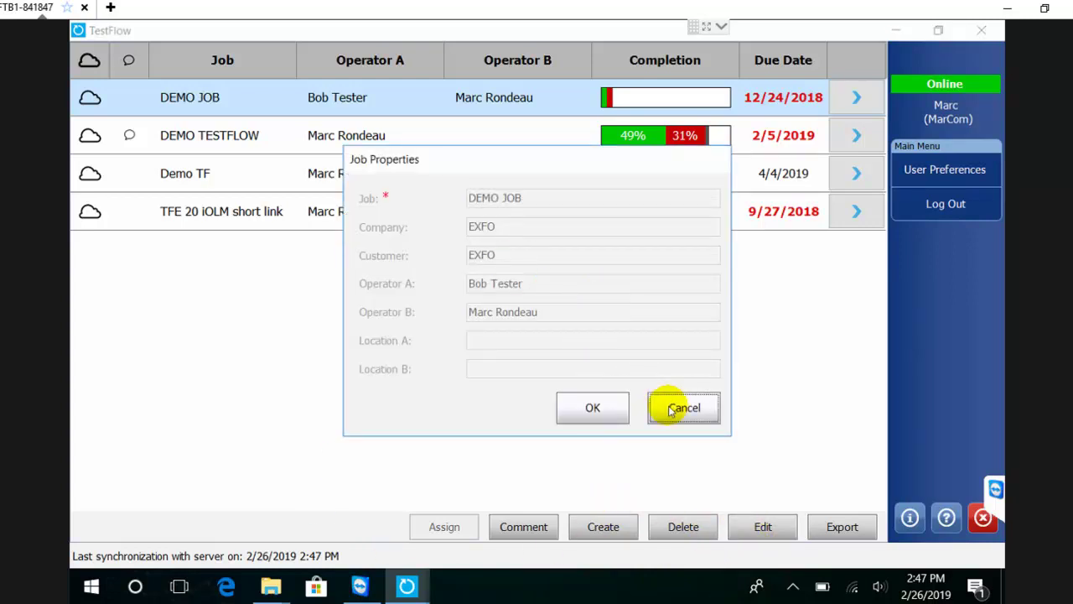
left_click(679, 409)
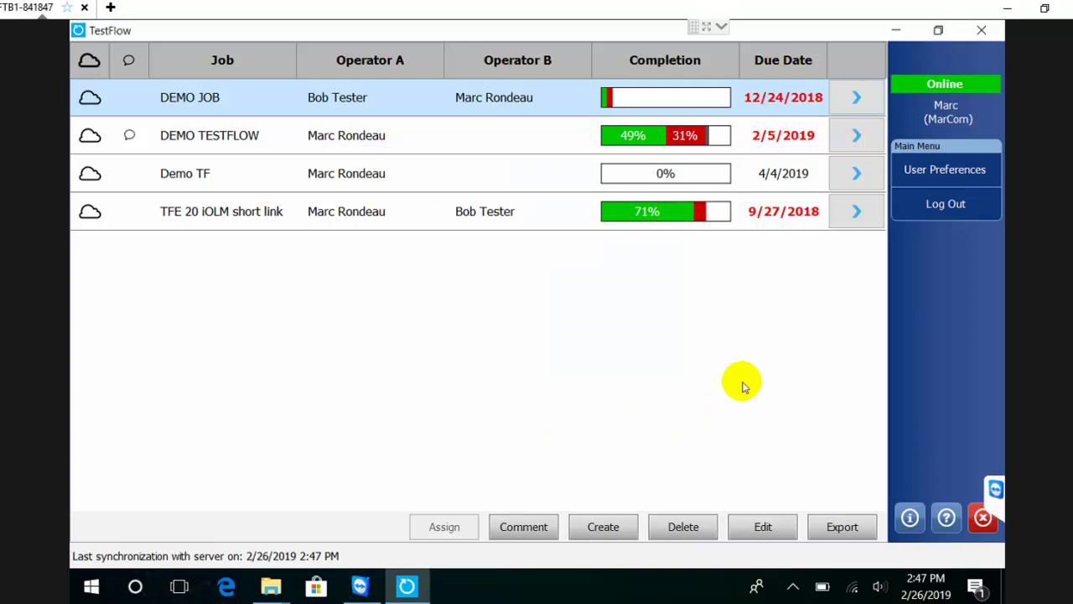
left_click(265, 175)
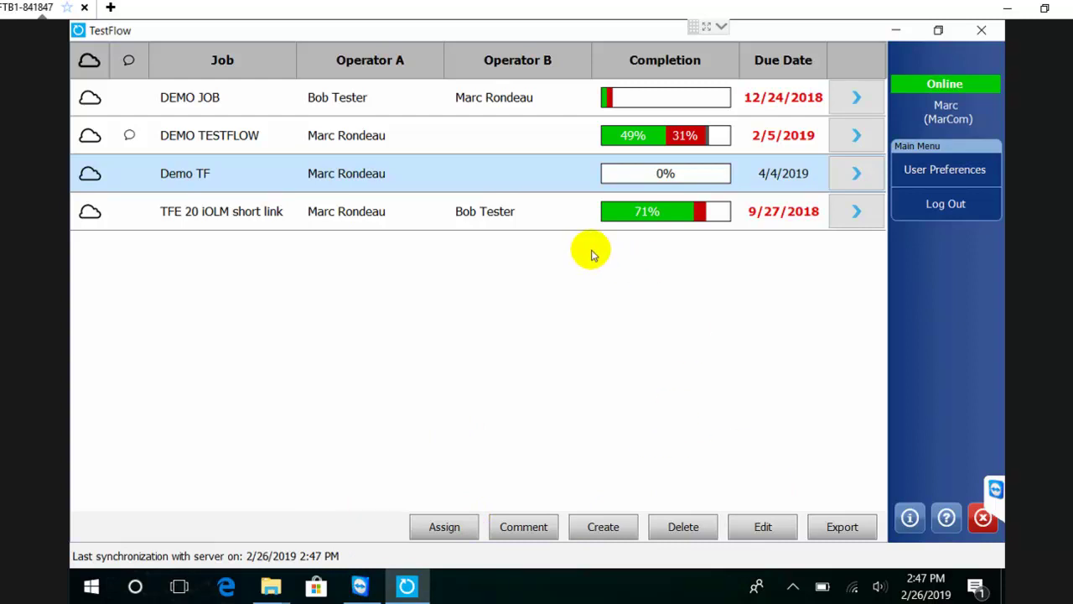
Open Demo TF's Cable01 fiber list, scroll it, and toggle the first fiber's CLEAN mark on and off
left_click(852, 174)
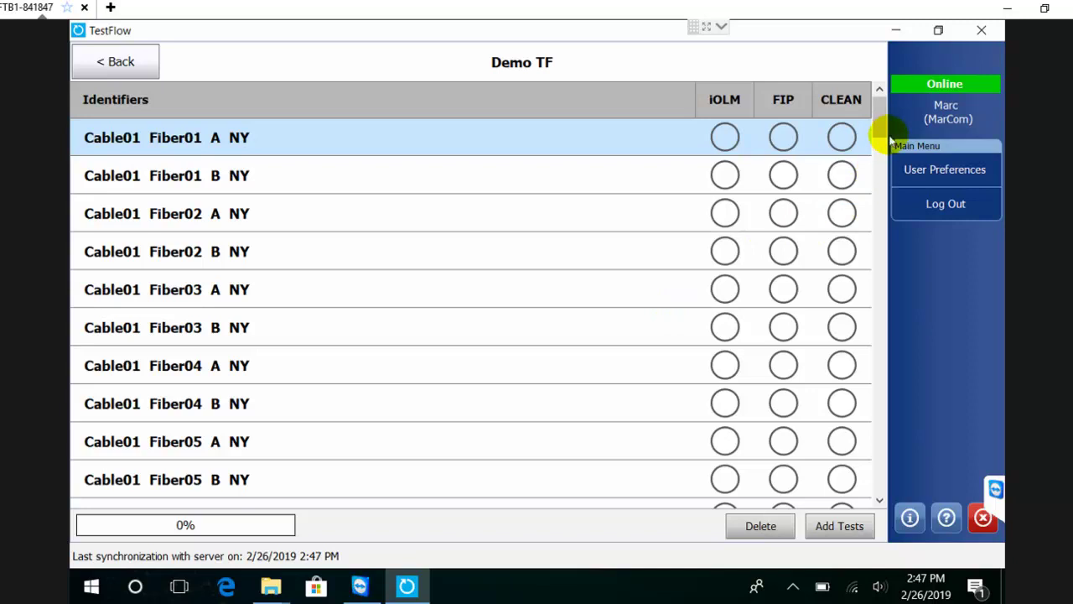
left_click_drag(881, 116, 878, 72)
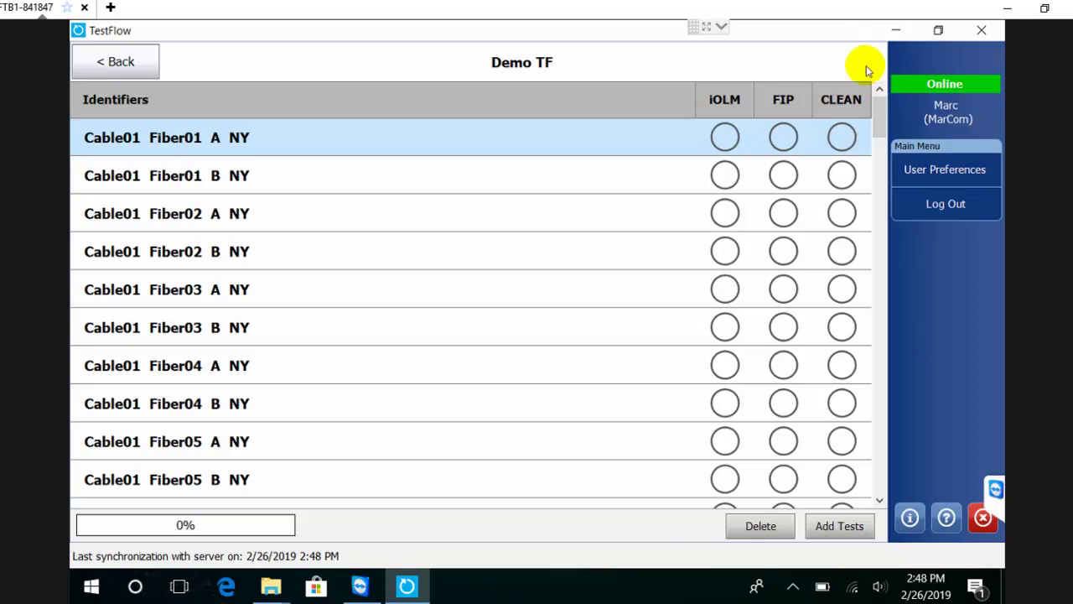
left_click(841, 135)
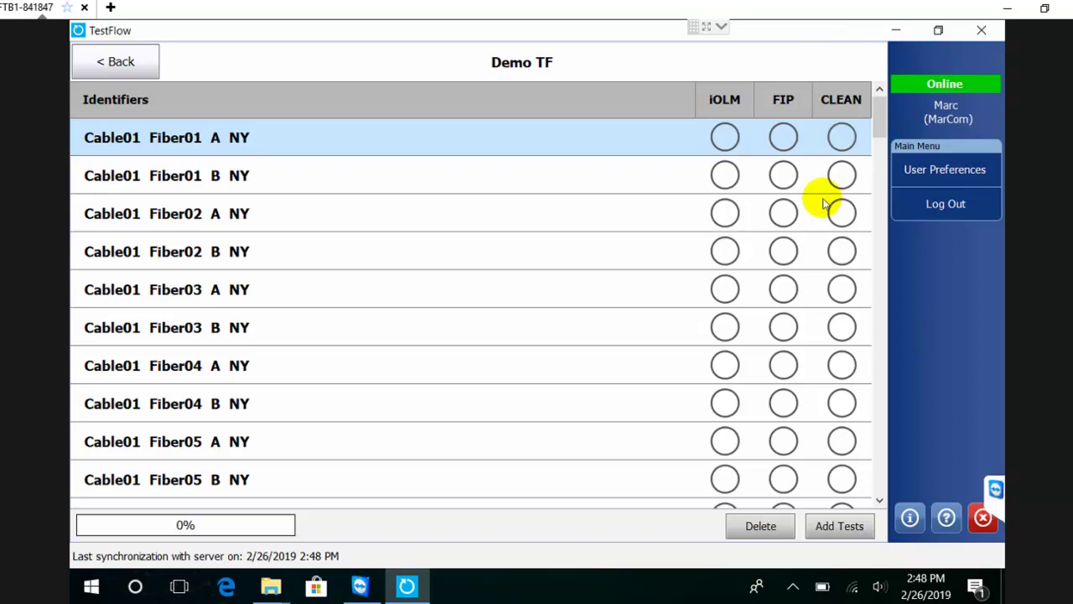
left_click(842, 137)
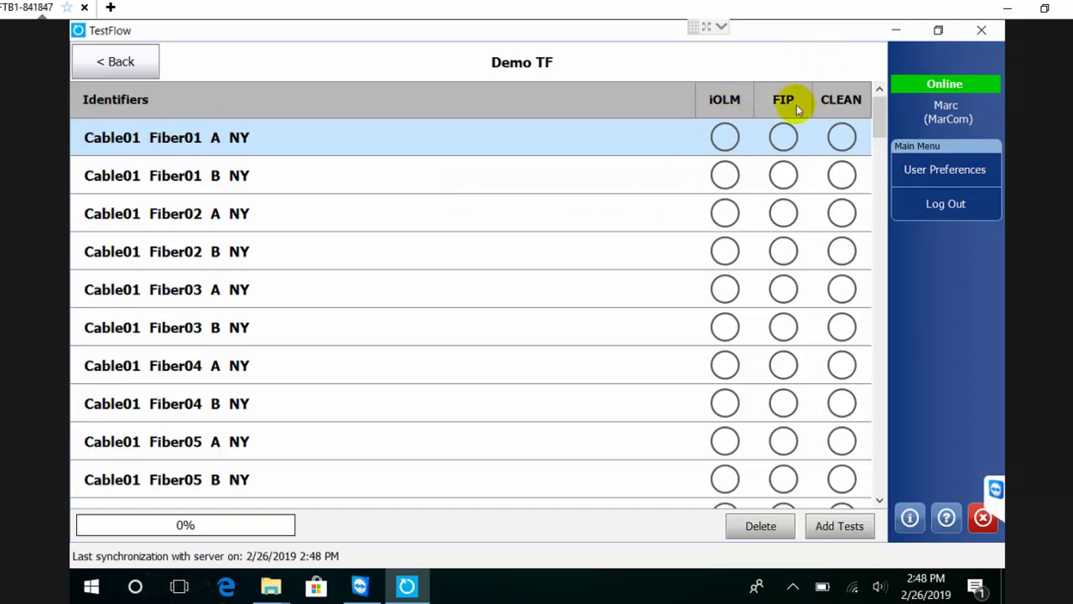
Launch iOLM for Cable01 Fiber01 A NY with the Fast Short Link demo config
left_click(725, 138)
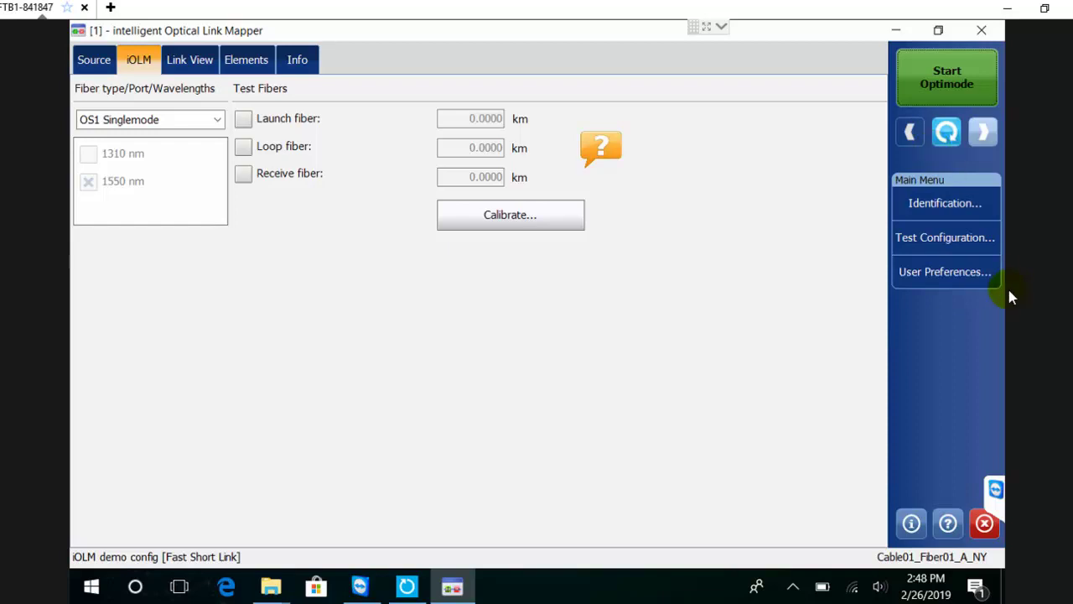
left_click(945, 202)
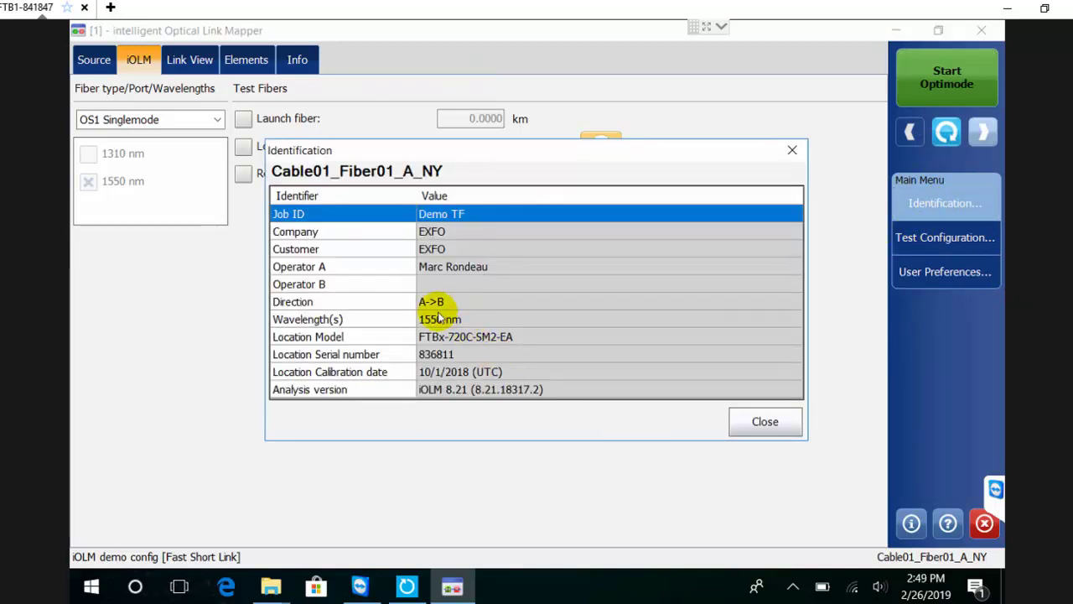
left_click(763, 422)
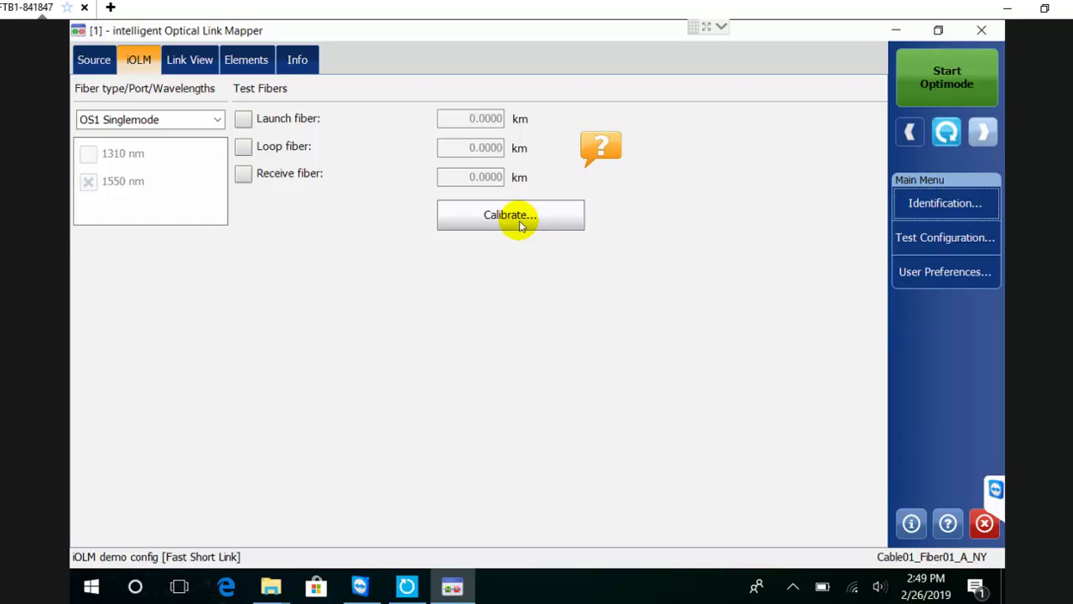
left_click(964, 238)
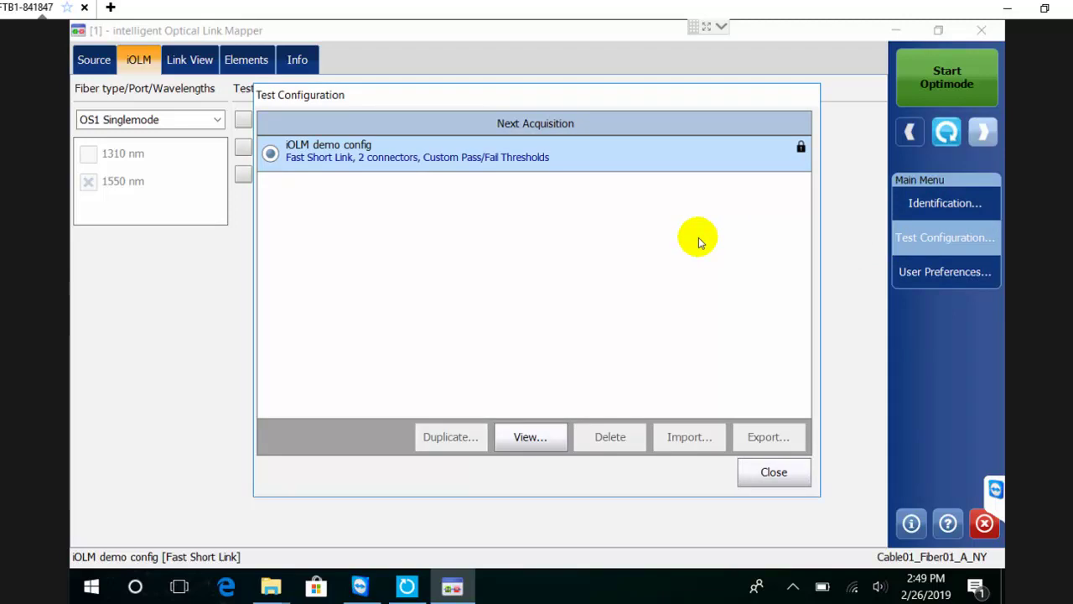
left_click(507, 439)
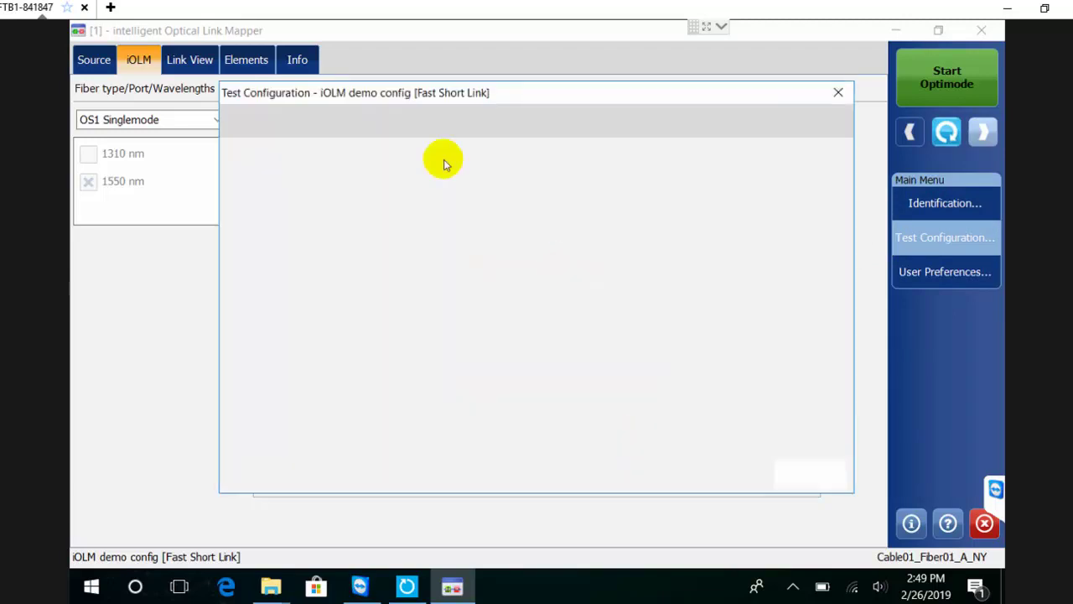
left_click(415, 123)
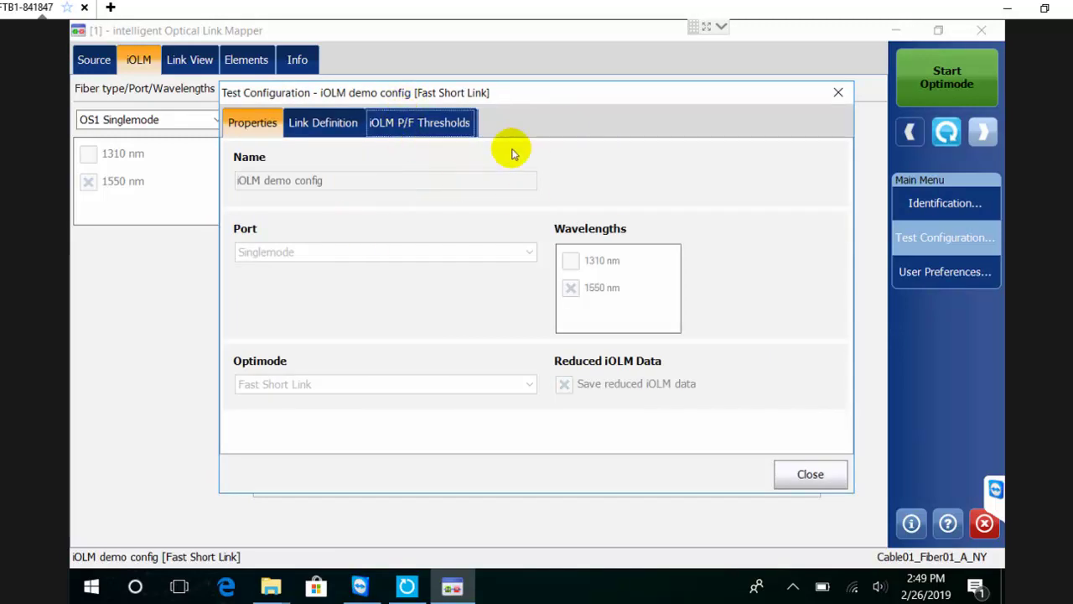
left_click(813, 474)
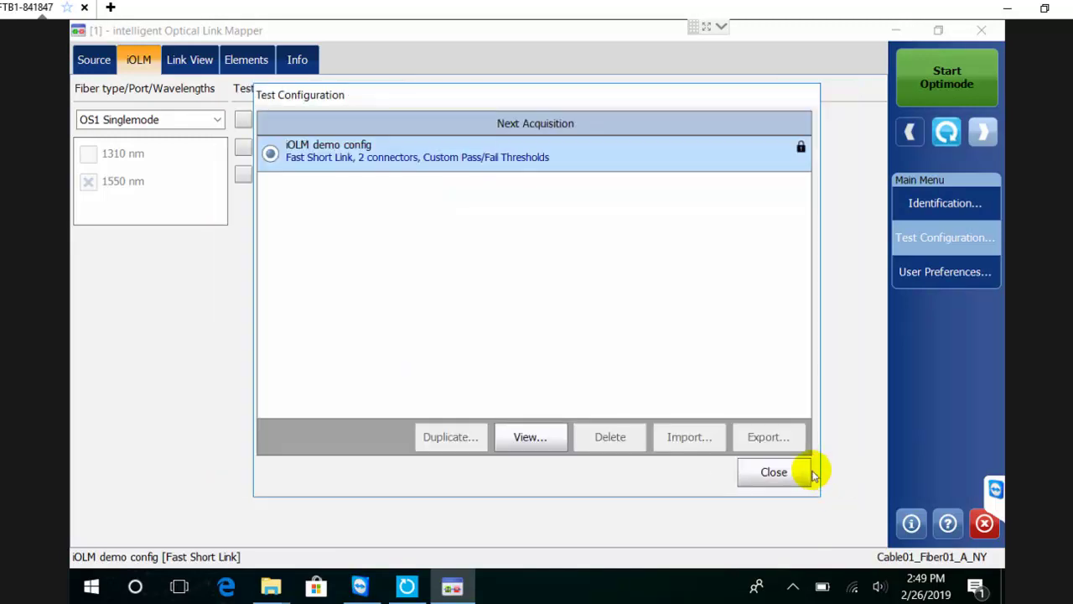
left_click(762, 474)
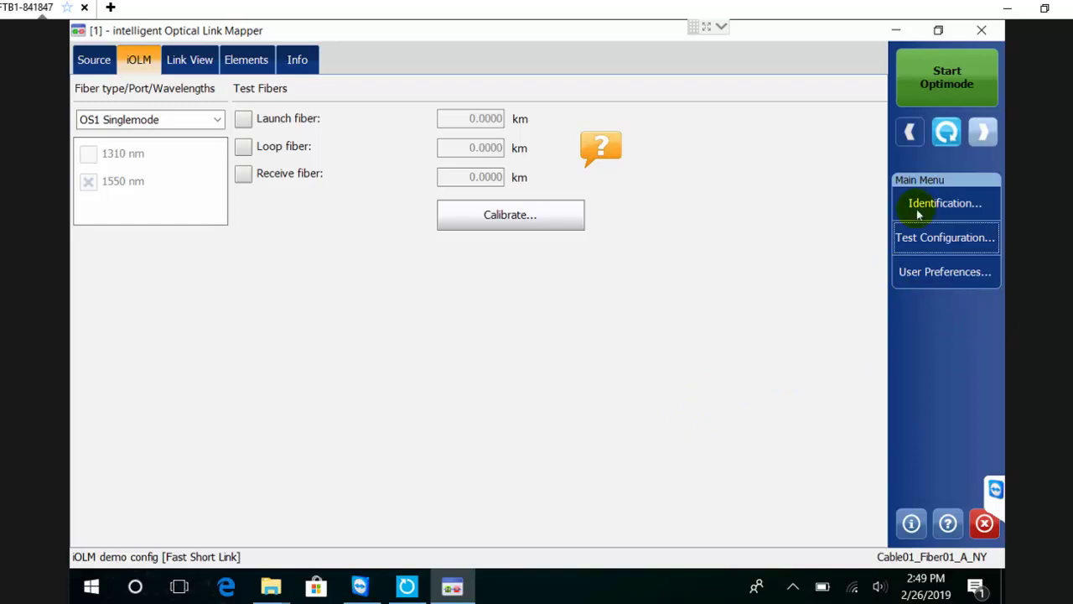
Run Optimode on Fiber01 A NY to a Pass (0.5092 km, 0.422 dB) and return to TestFlow
left_click(929, 87)
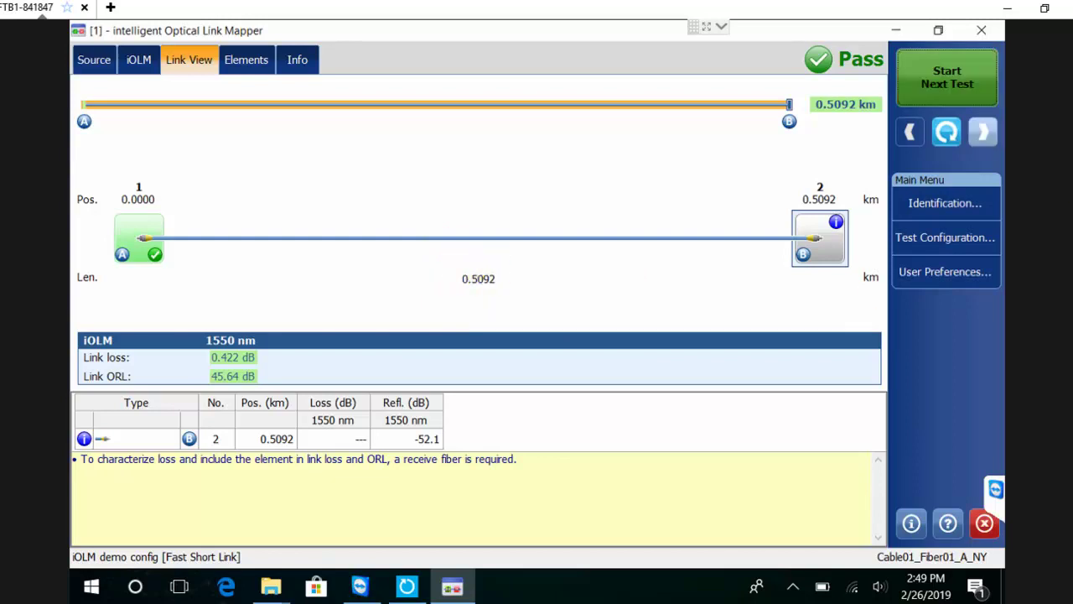
left_click(947, 131)
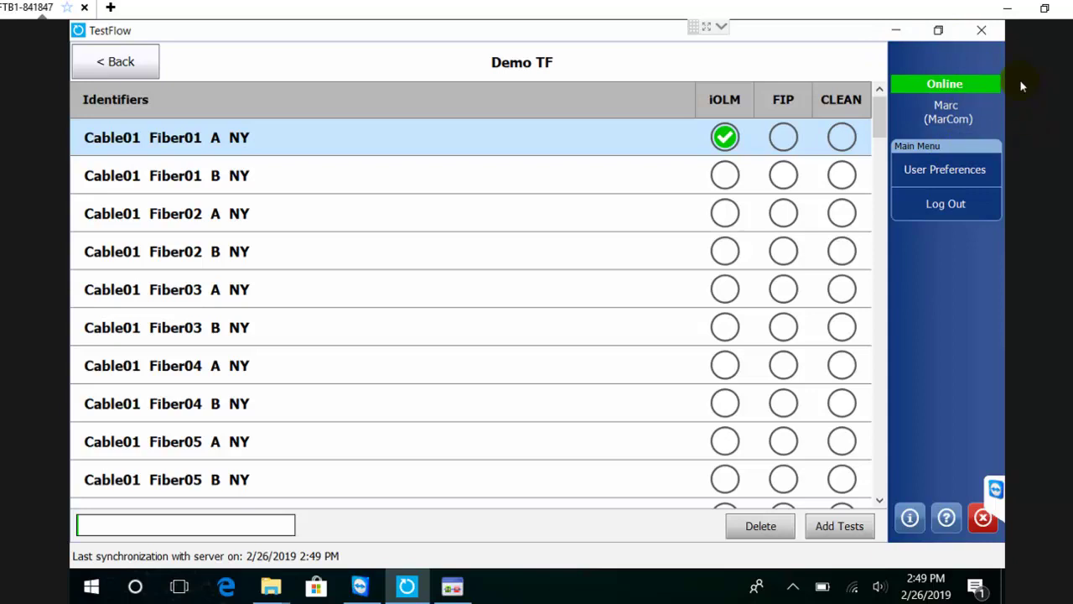
Sync the job, then test Cable01 Fiber01 B and Fiber02 A in sequence until both pass
left_click(933, 82)
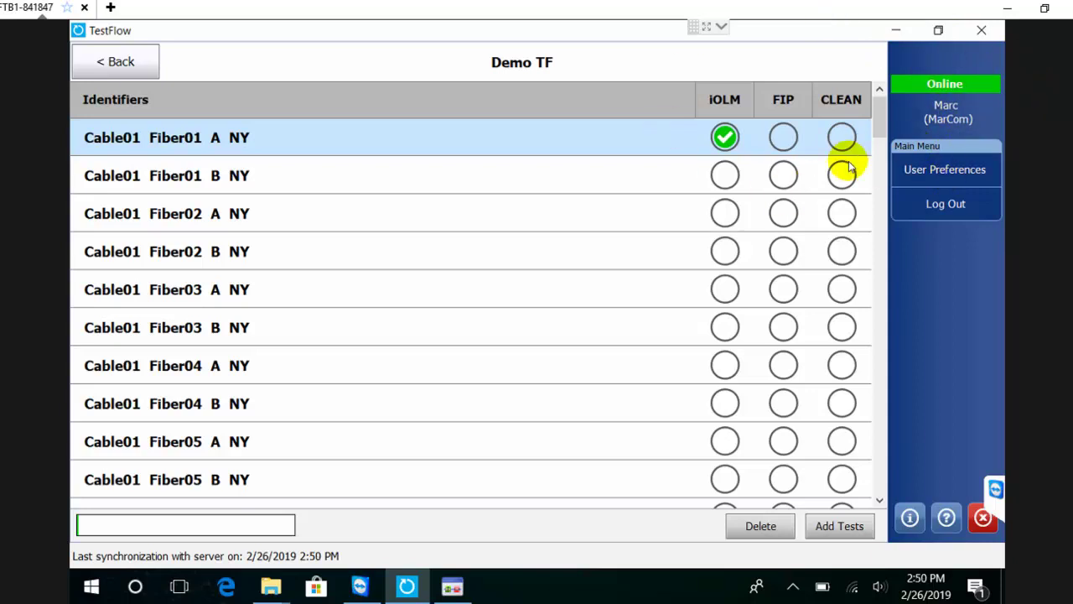
left_click(724, 137)
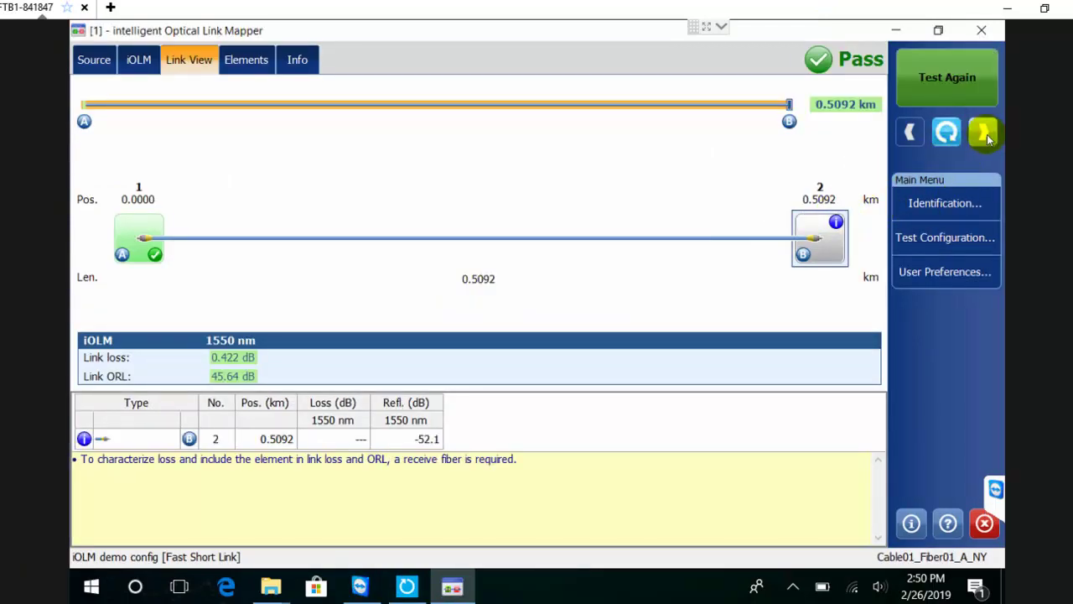
left_click(986, 133)
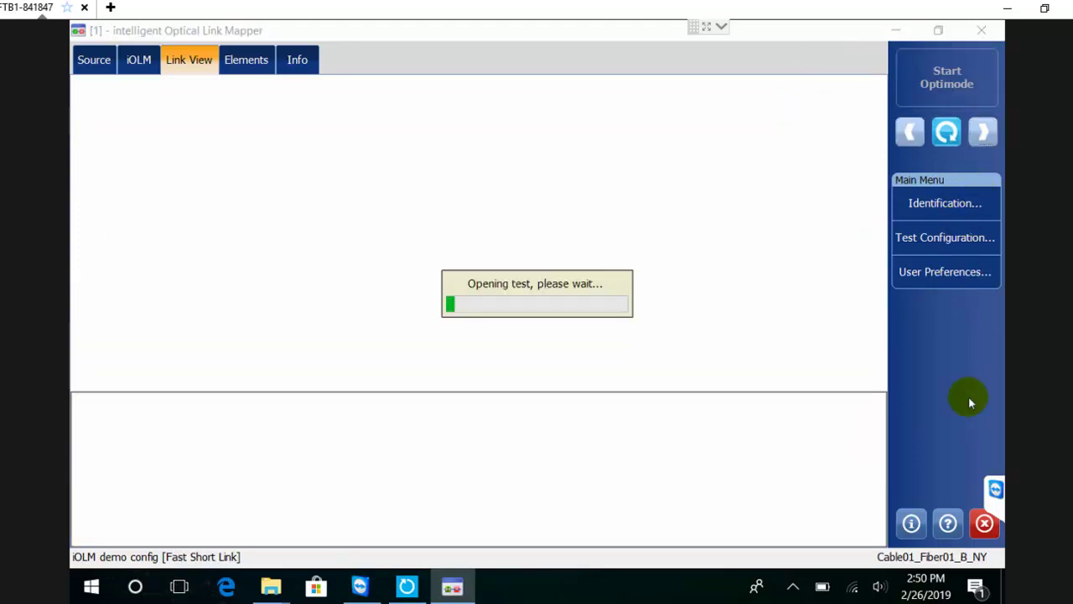
left_click(941, 69)
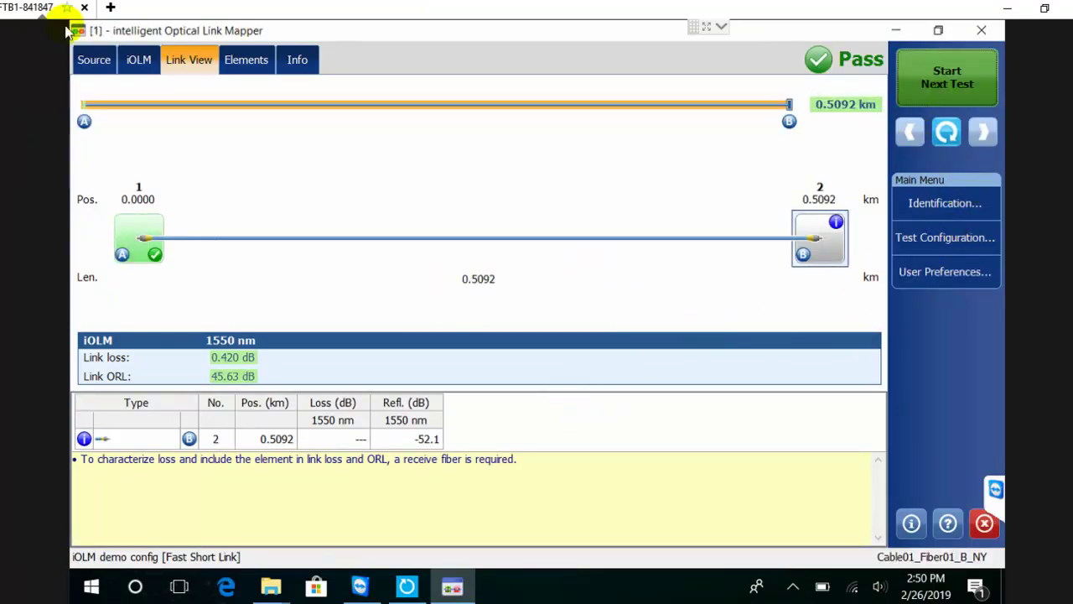
left_click(963, 77)
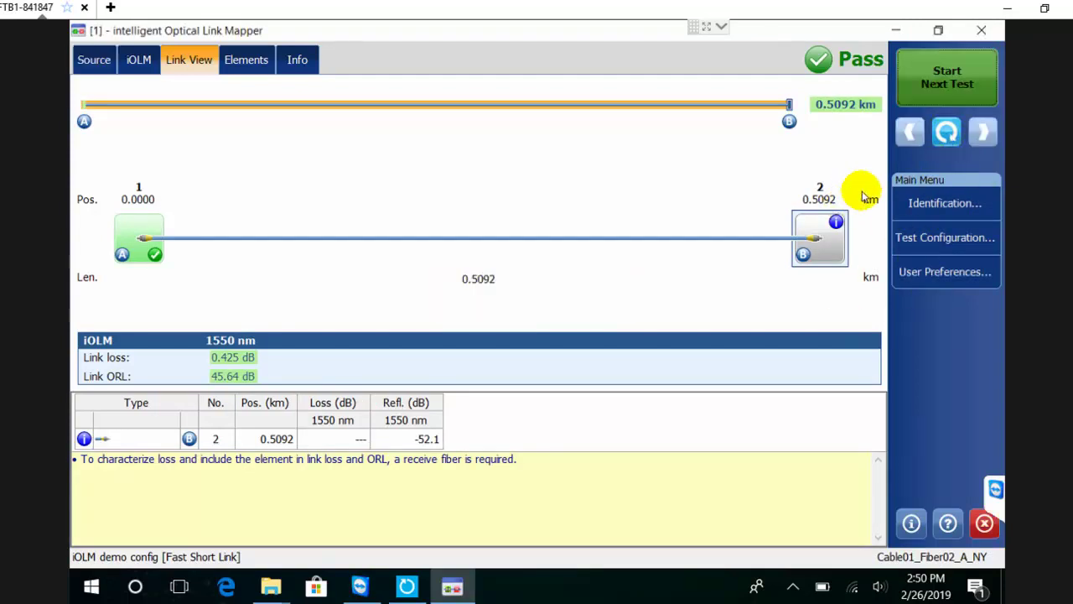
left_click(947, 133)
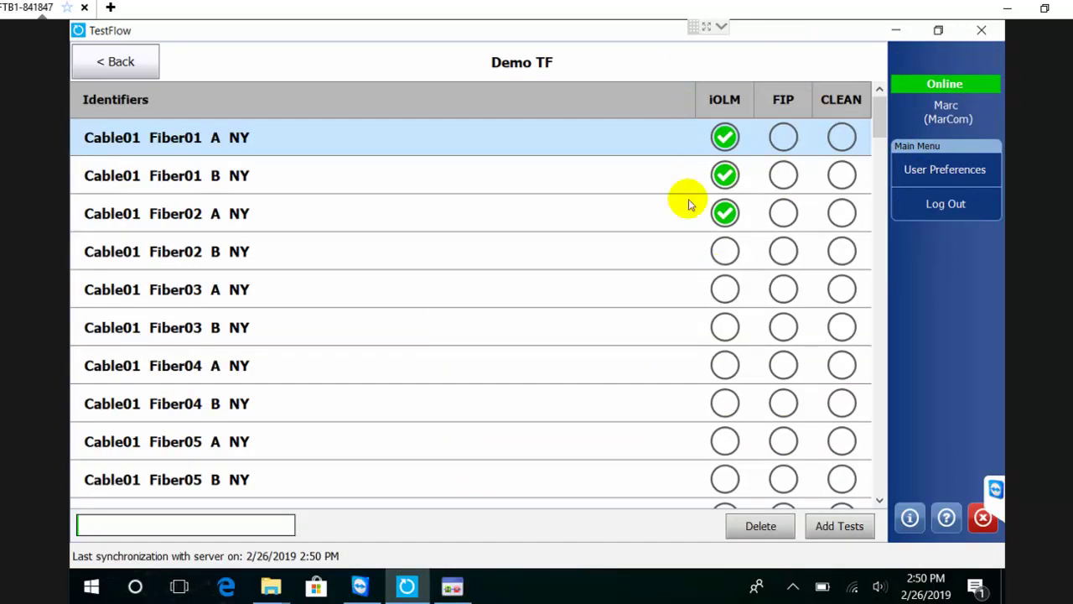
Run iOLM tests on Cable02 Fiber09 B and Fiber10 A
scroll(724, 248, "down", 5)
scroll(745, 248, "down", 10)
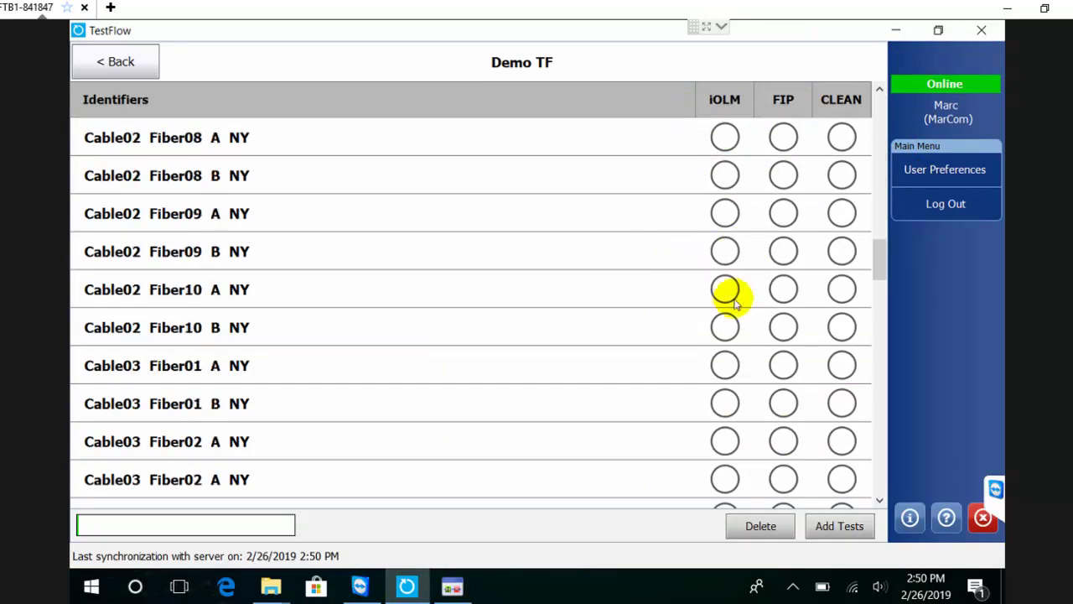
scroll(789, 275, "up", 1)
scroll(788, 275, "up", 3)
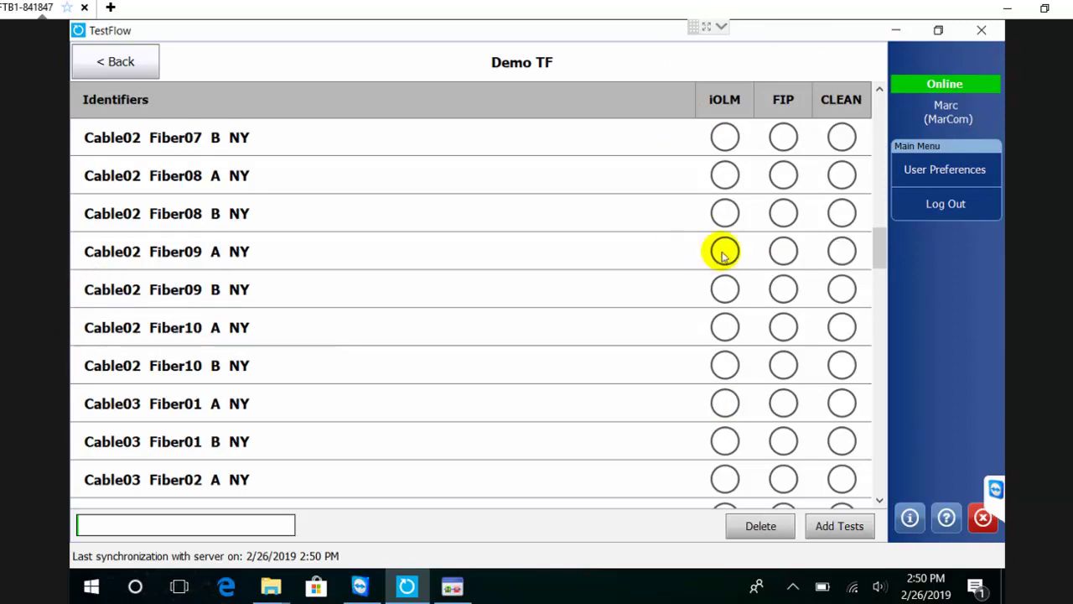
left_click(721, 294)
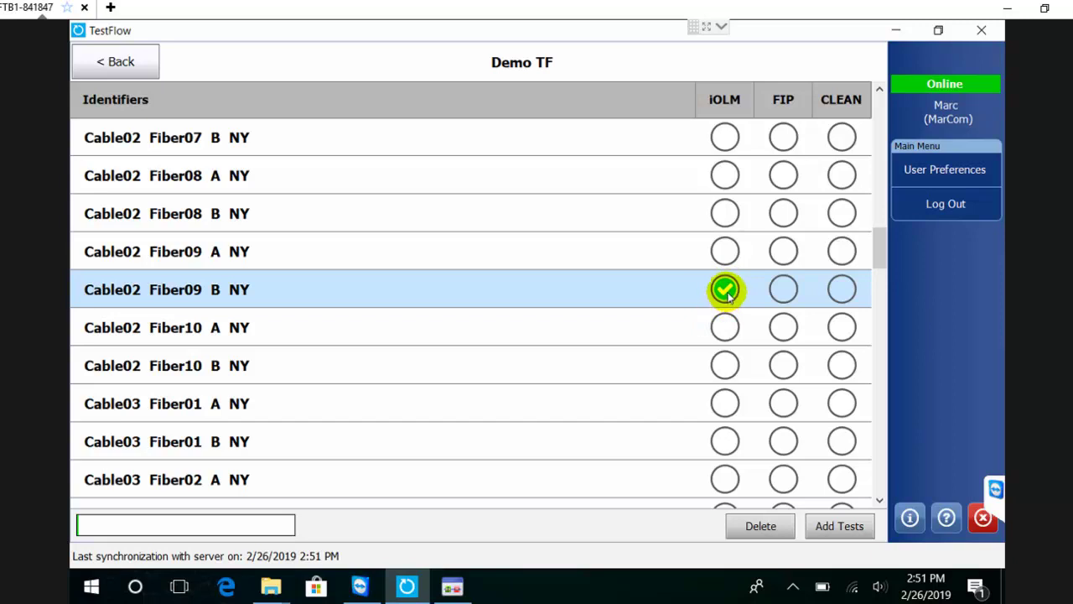
left_click(725, 328)
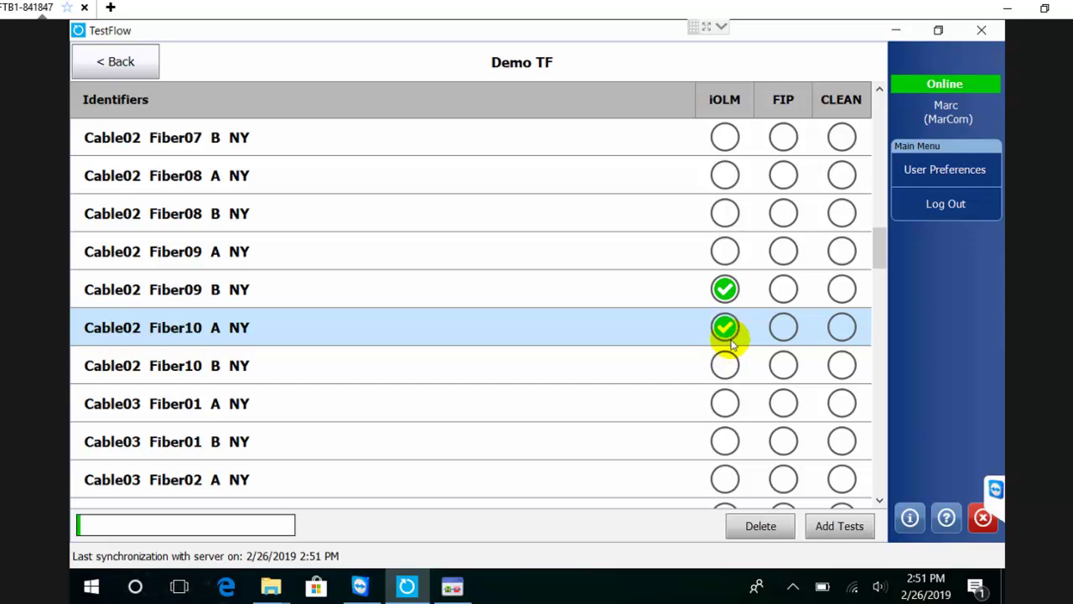
Review the Fiber10 A pass result (0.425 dB loss), then minimize TestFlow and iOLM
left_click(725, 329)
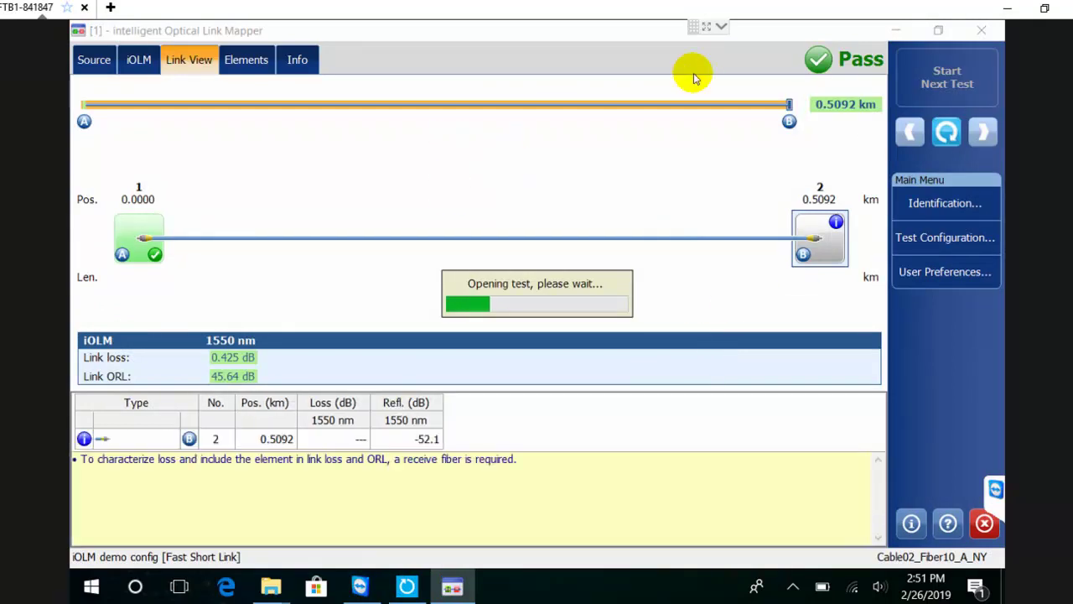
left_click(947, 132)
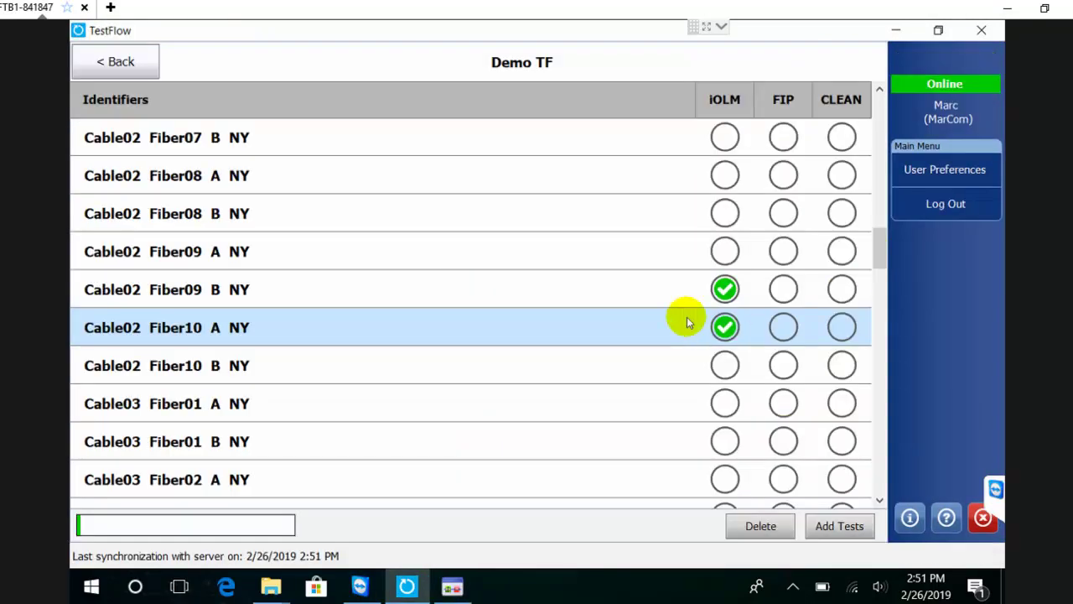
scroll(762, 242, "up", 10)
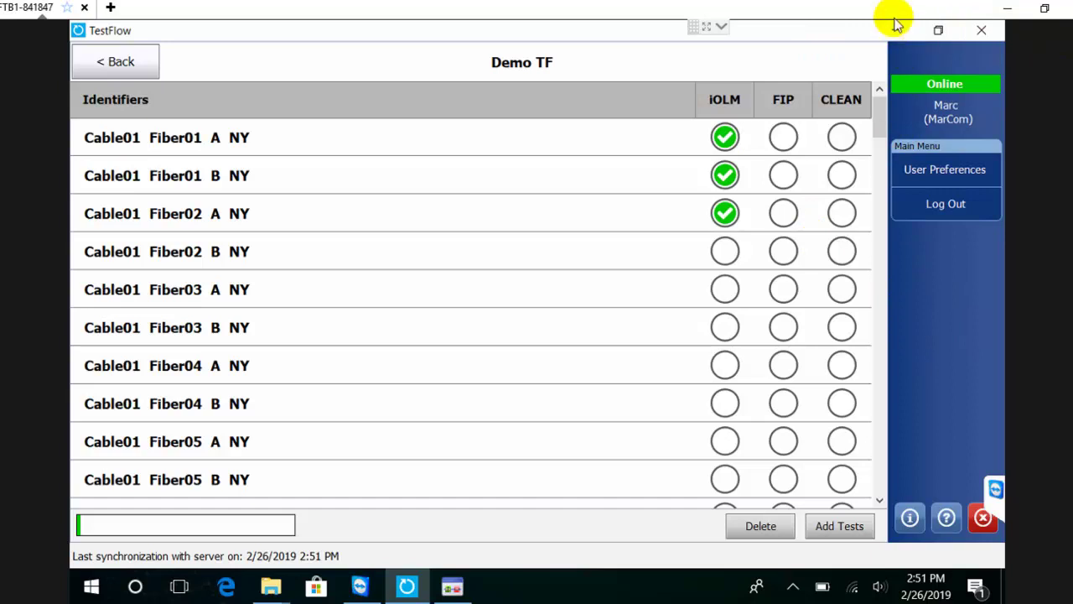
left_click(896, 30)
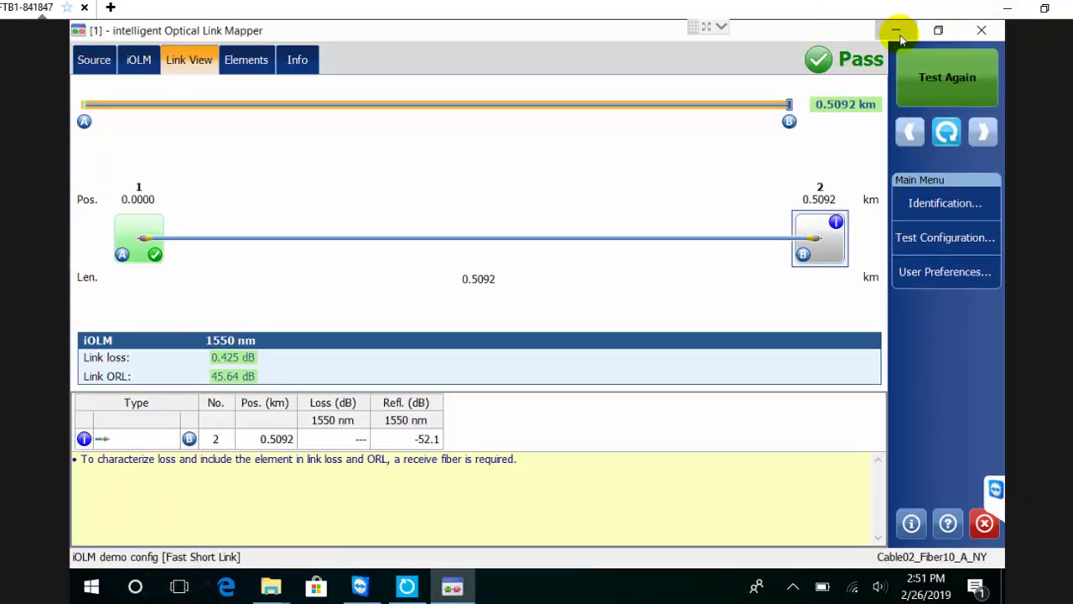
left_click(896, 30)
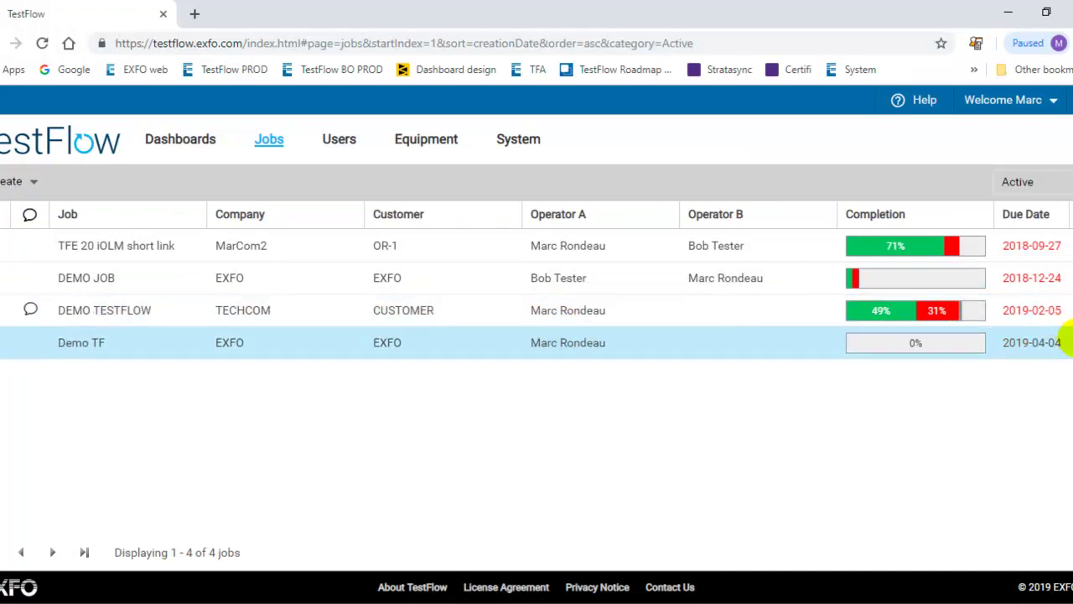
In the web portal, open Demo TF's results and download the Fiber01_A iOLM file
left_click(1063, 343)
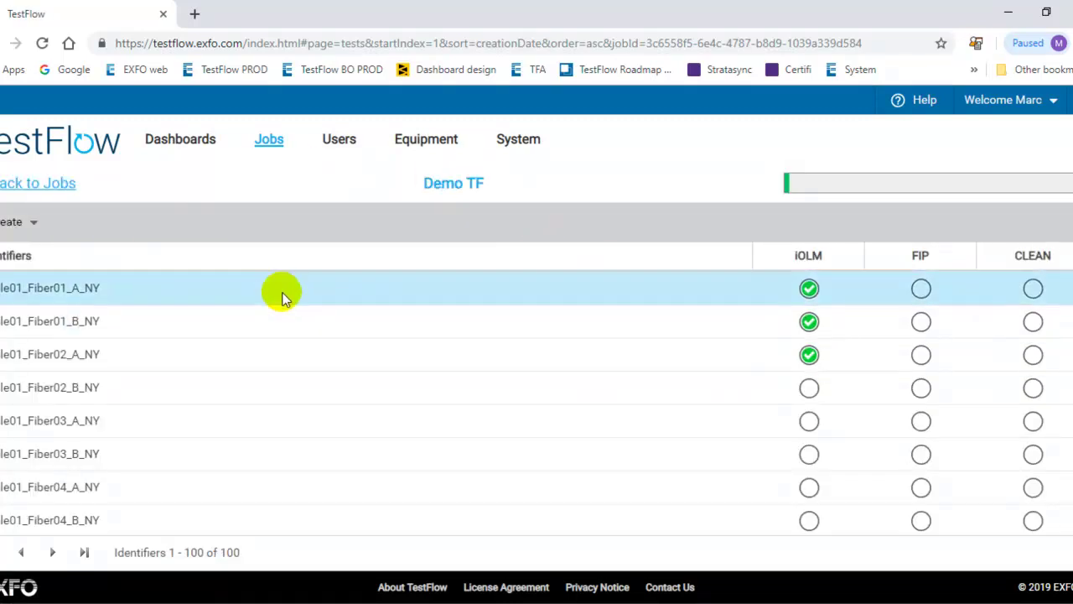
left_click(809, 290)
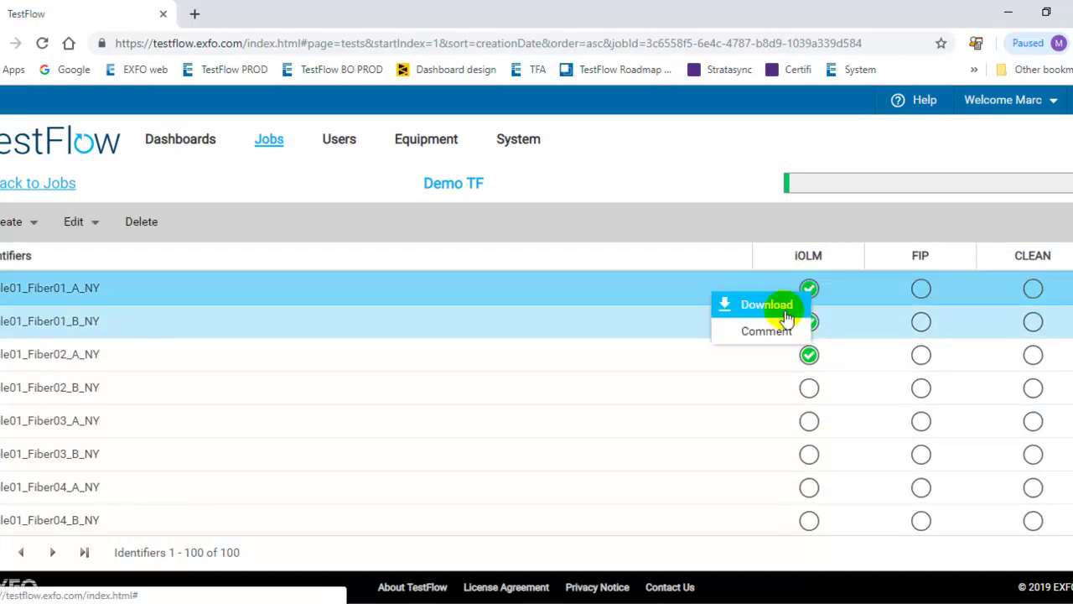
left_click(759, 309)
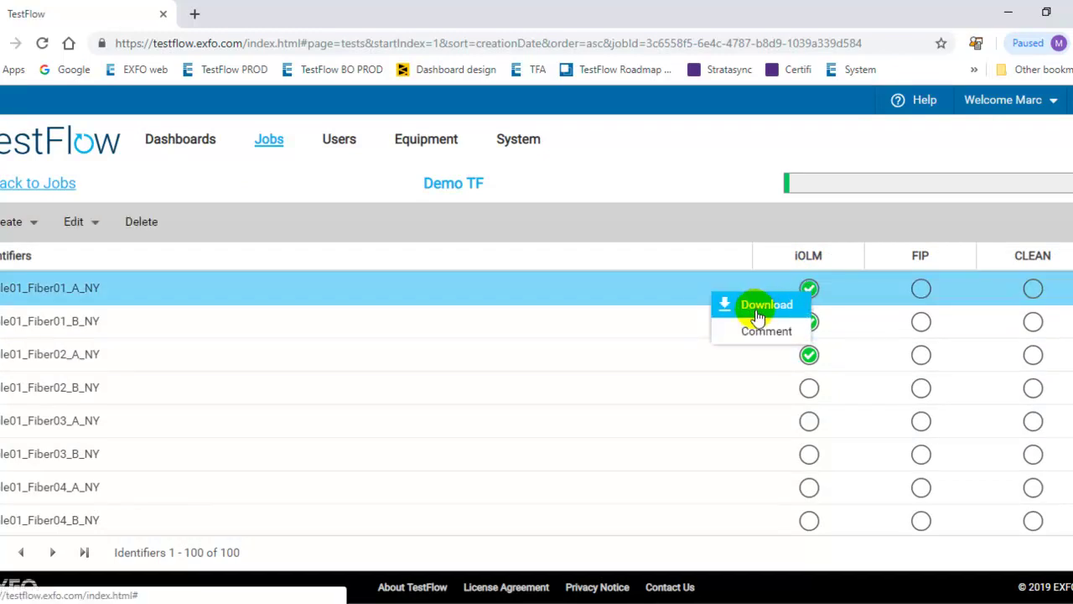
left_click(740, 305)
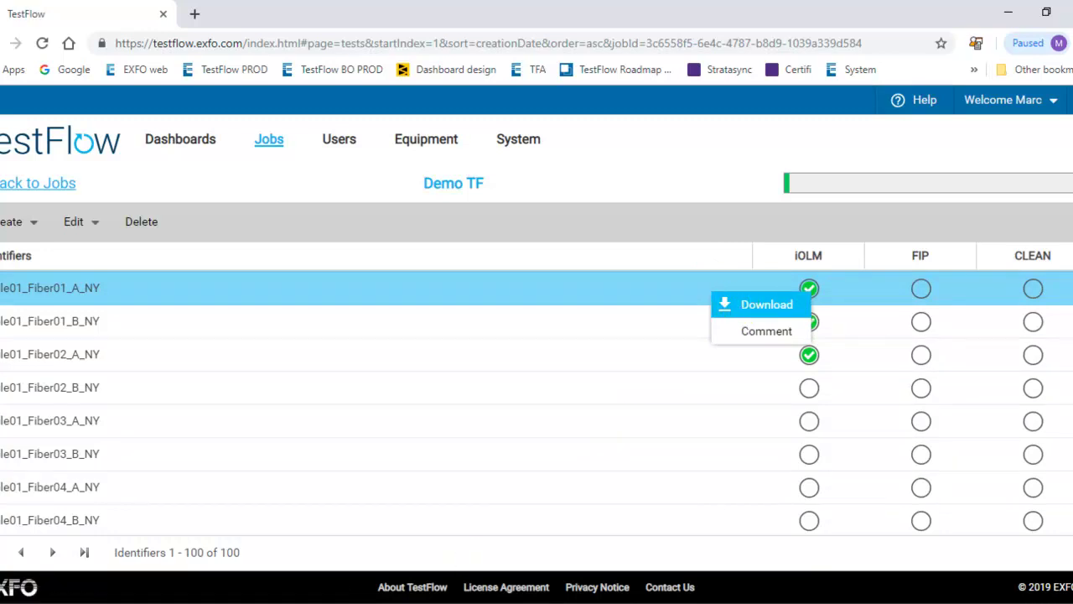
Switch to the remote desktop session and bring TestFlow back up
left_click(495, 545)
left_click(396, 537)
left_click(406, 586)
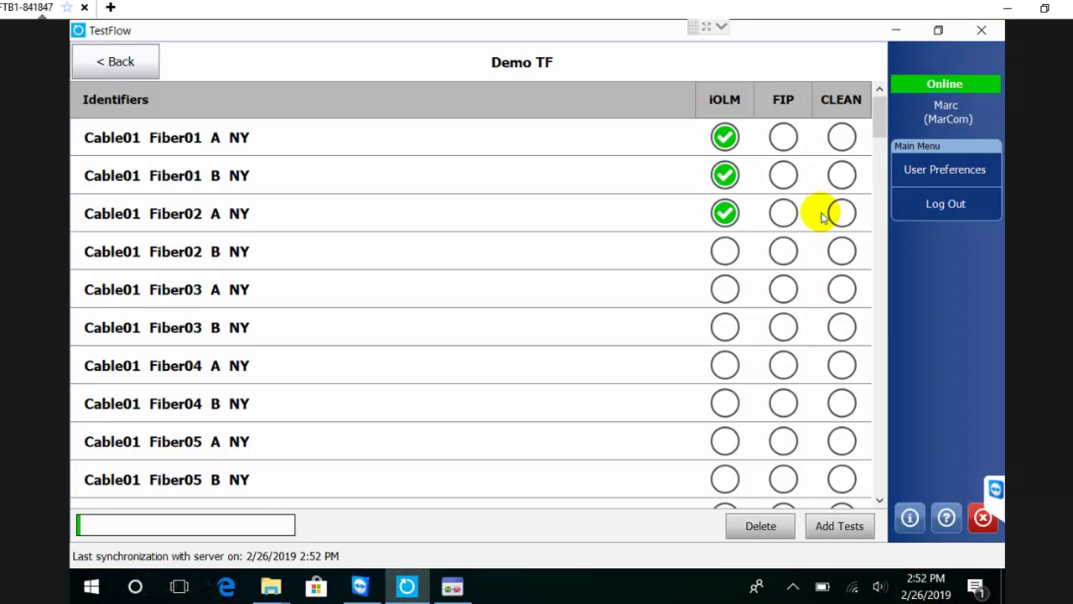
Return to the main four-job list and show the hidden system tray icons
left_click(109, 61)
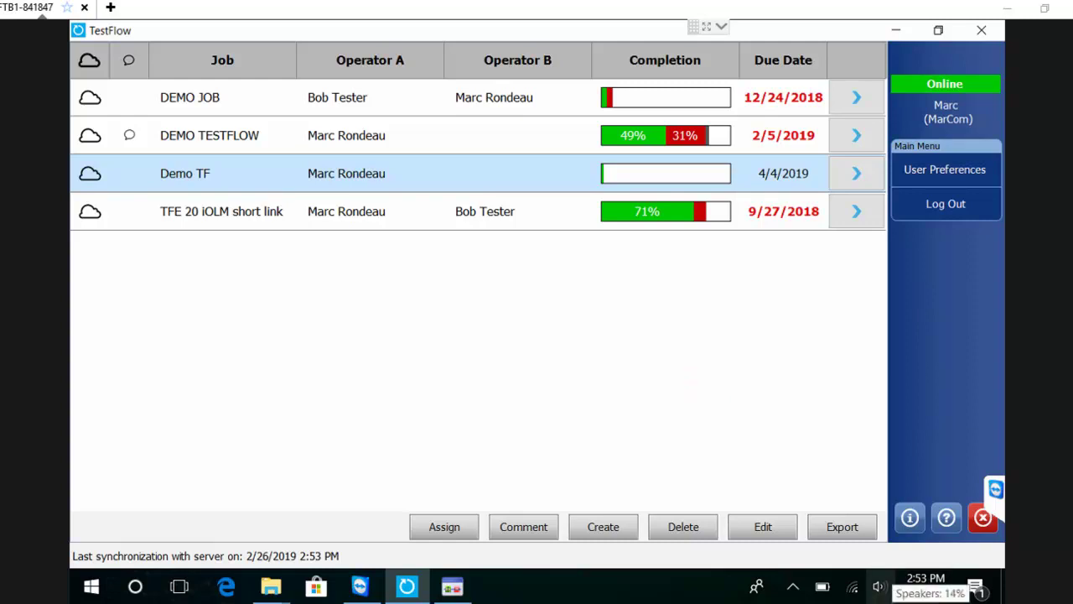
left_click(881, 592)
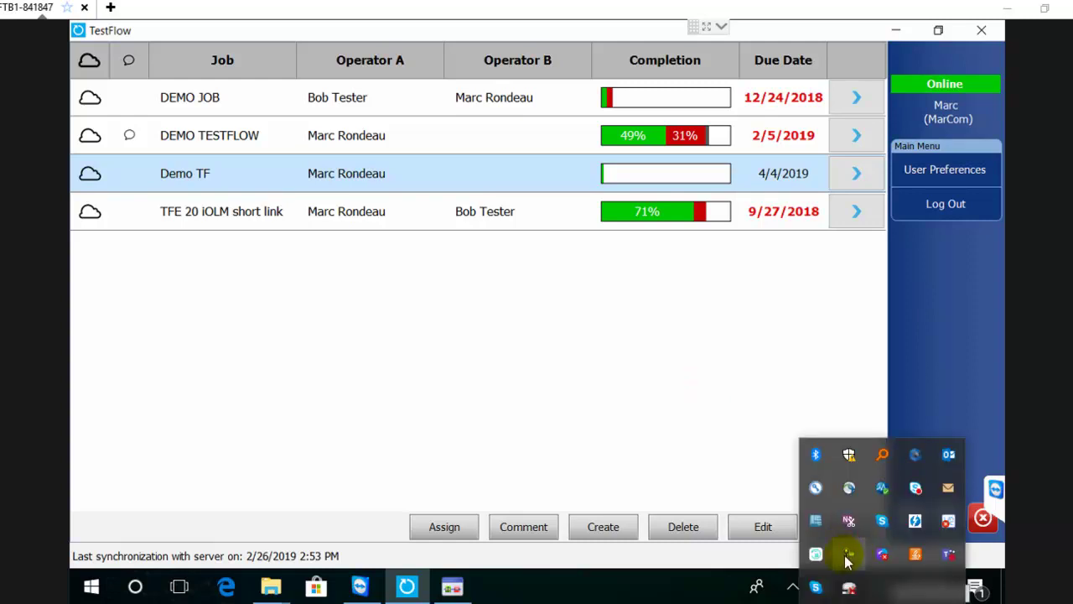